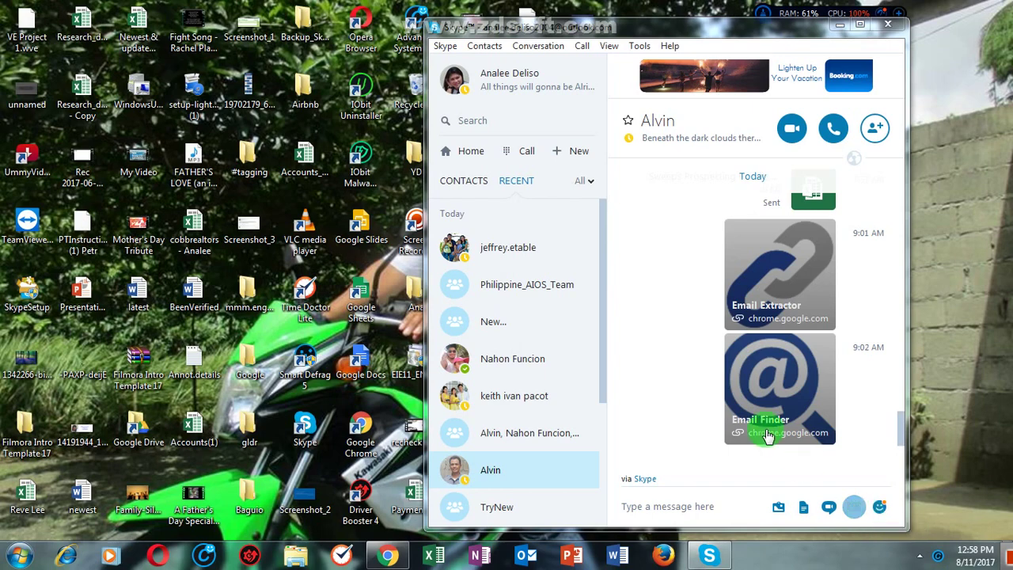
Create a new group from the Contacts menu, giving an empty 'Untitled conversation'.
left_click(486, 47)
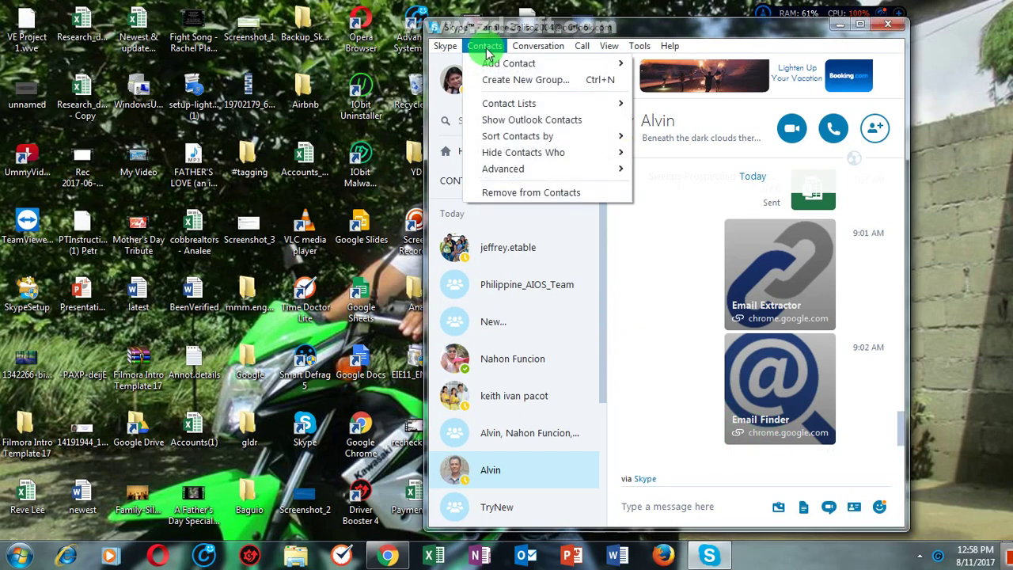
left_click(529, 84)
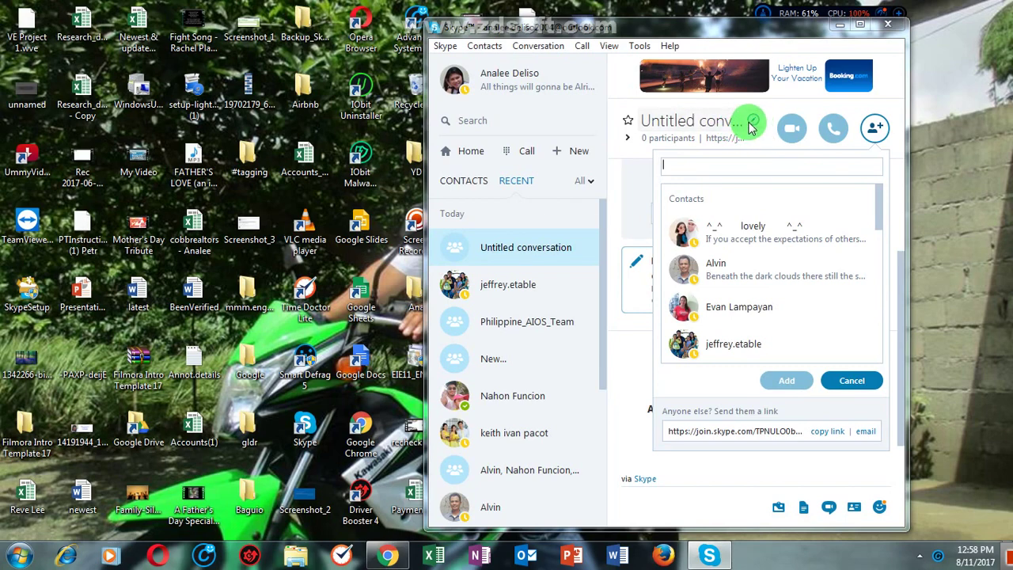
Replace the 'Untitled conversation' title with 'trial' and save it.
left_click(754, 123)
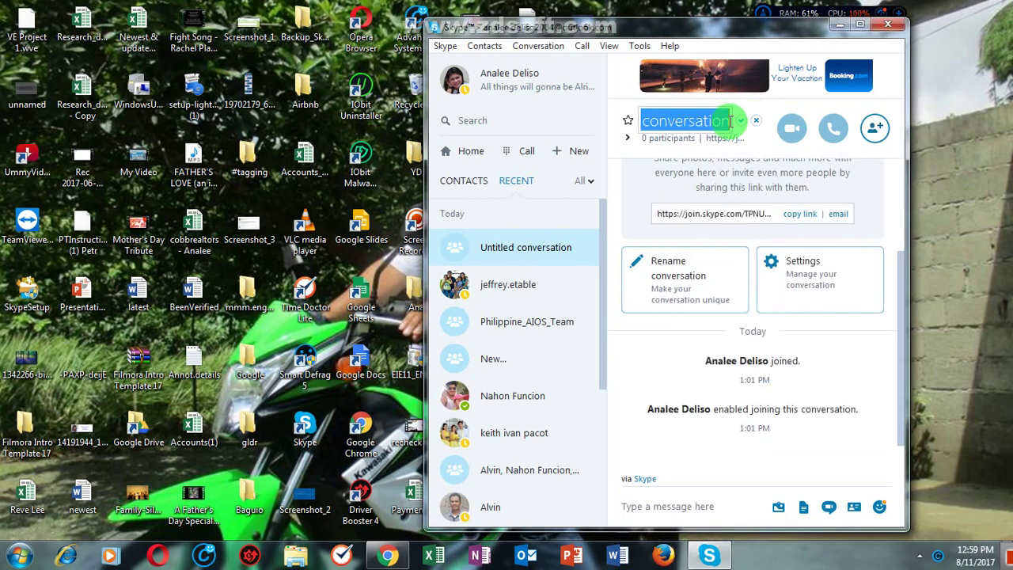
key("BackSpace")
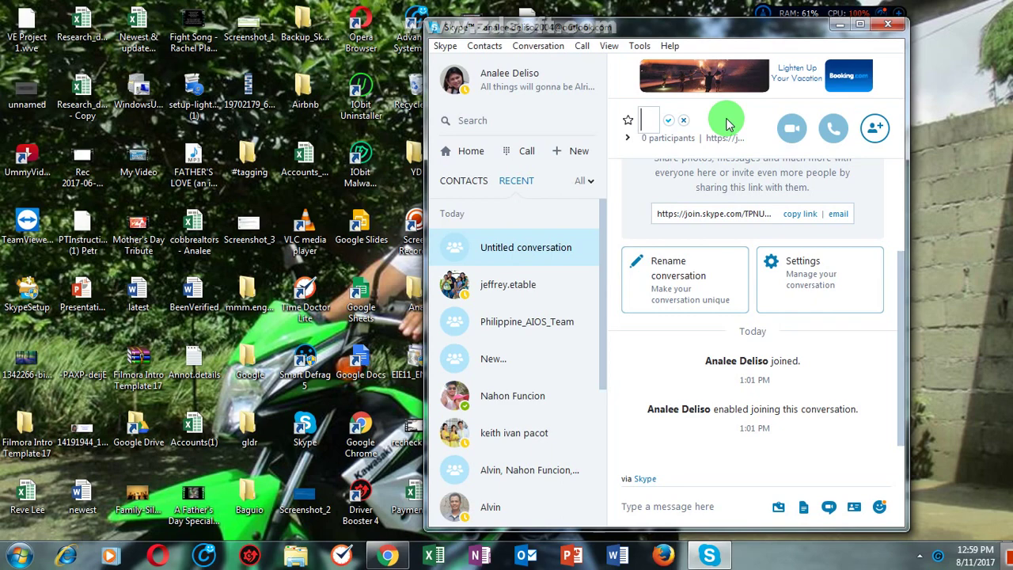
type("trial")
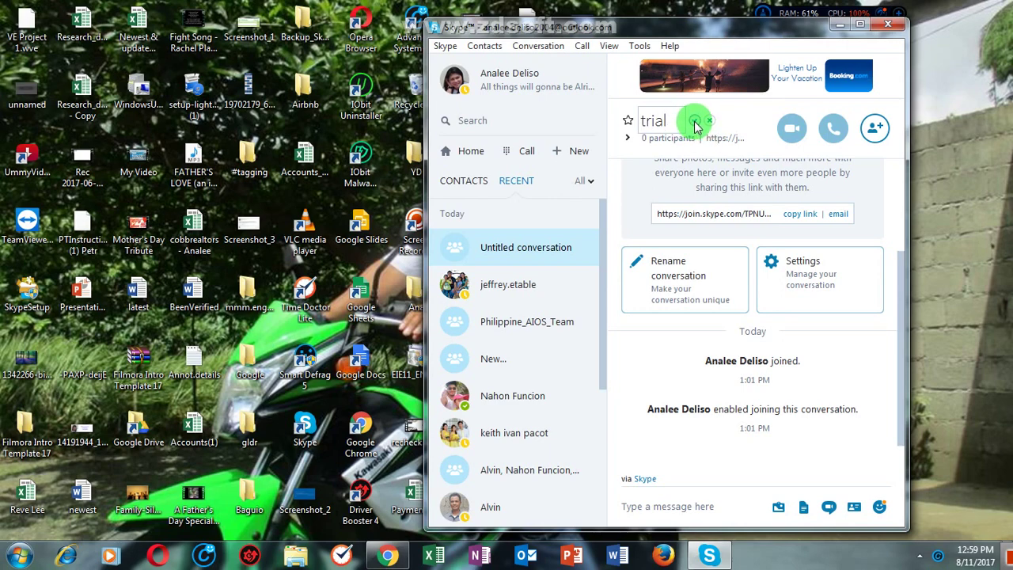
left_click(696, 123)
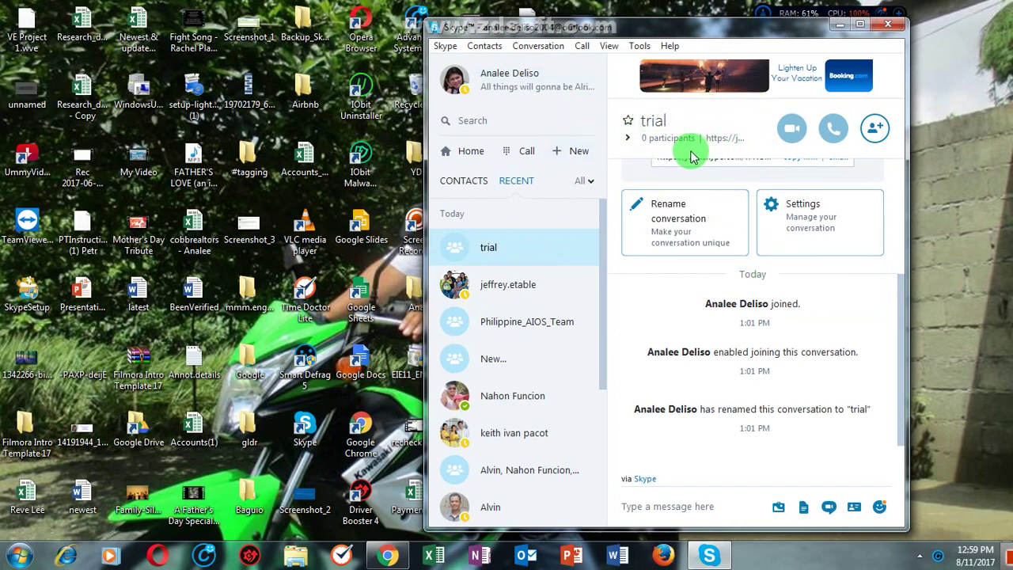
Select three contacts from the Add people list and add them to 'trial'.
left_click(876, 133)
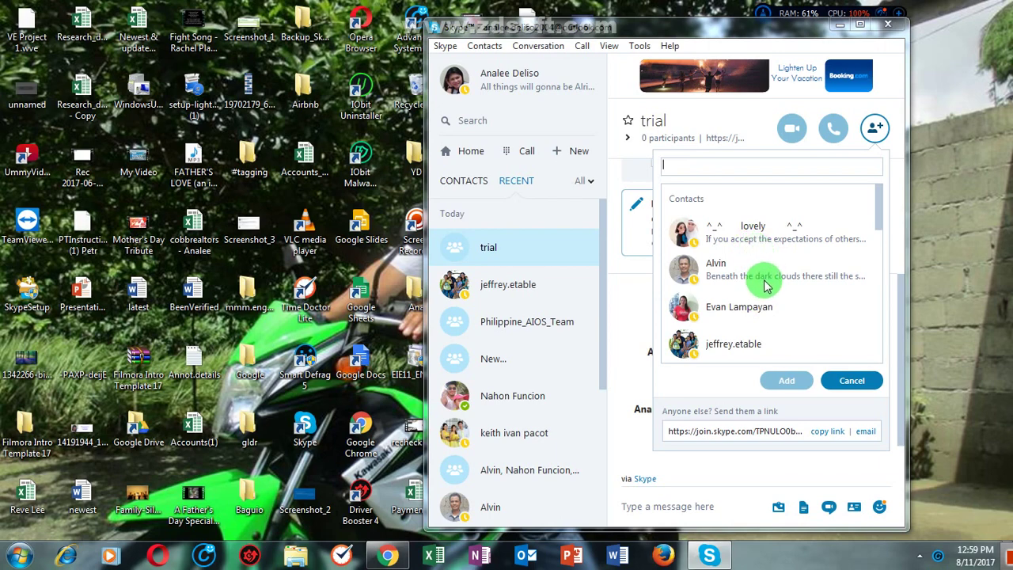
scroll(764, 265, "down", 1)
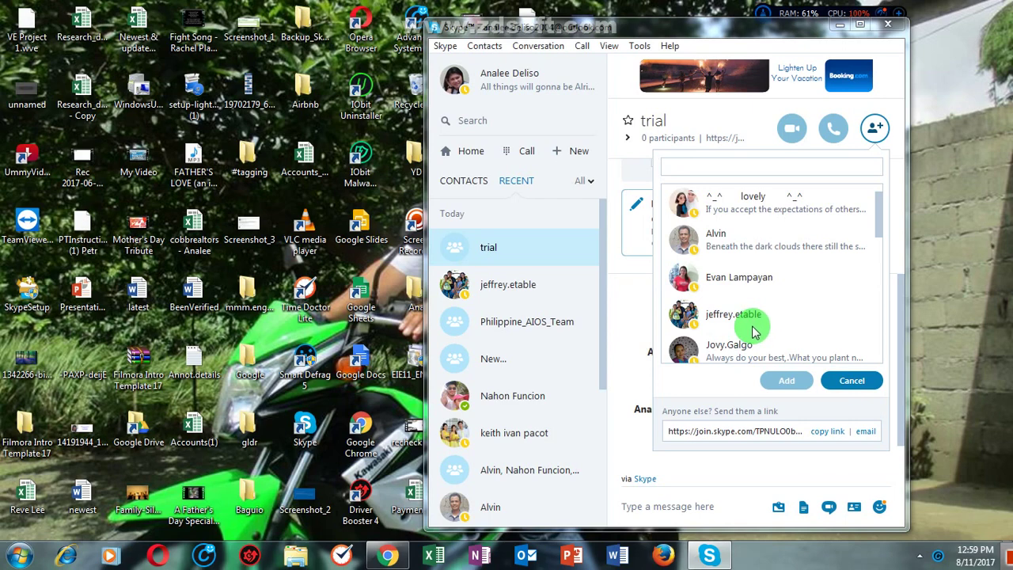
left_click(704, 162)
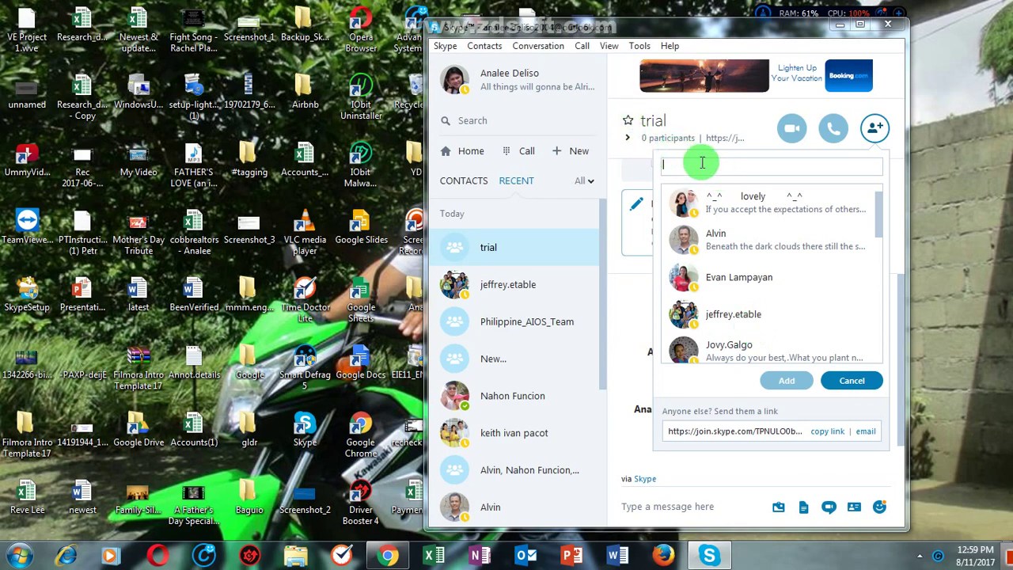
left_click(725, 317)
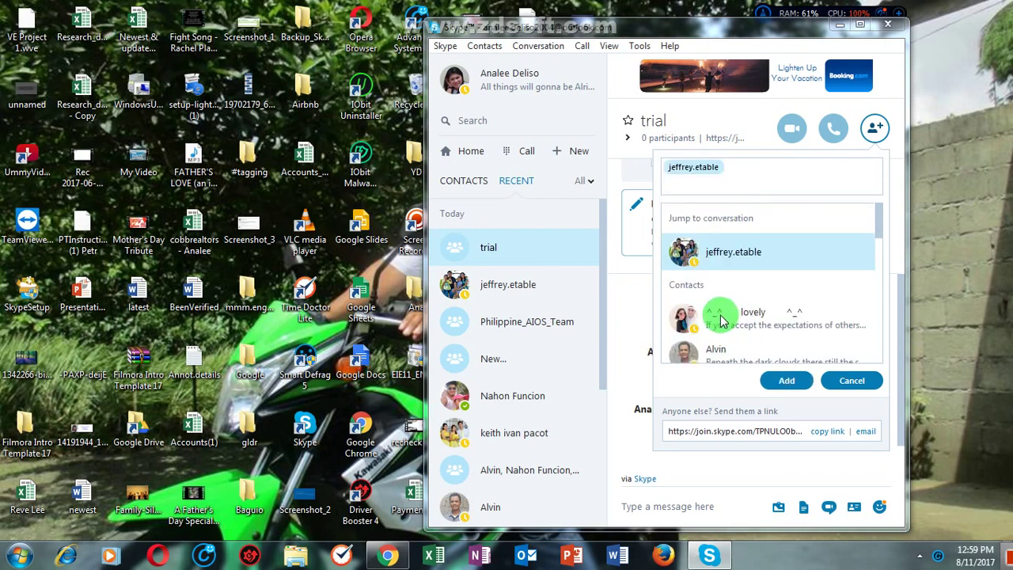
scroll(720, 317, "down", 1)
left_click(718, 324)
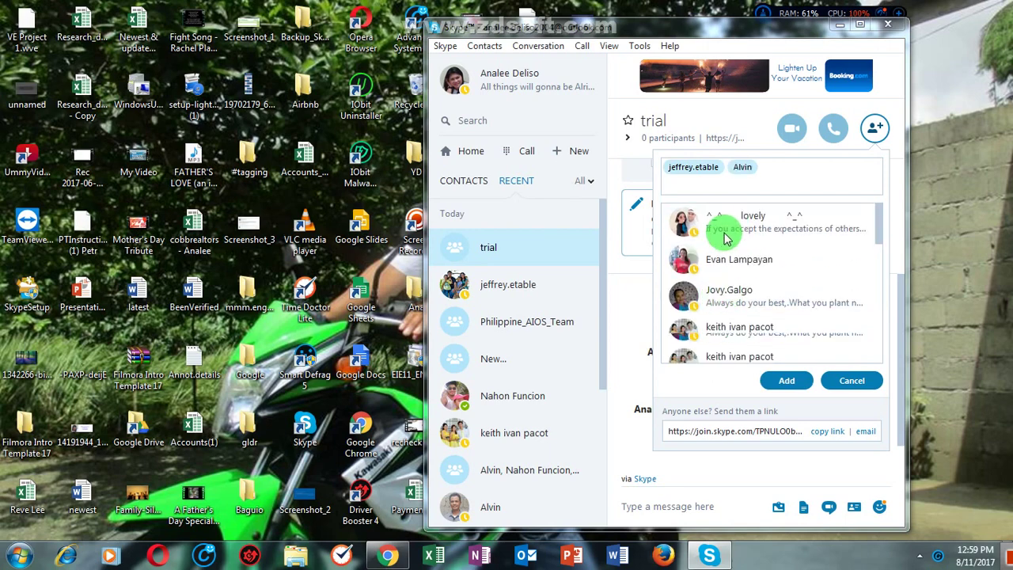
scroll(724, 237, "down", 2)
scroll(724, 253, "down", 2)
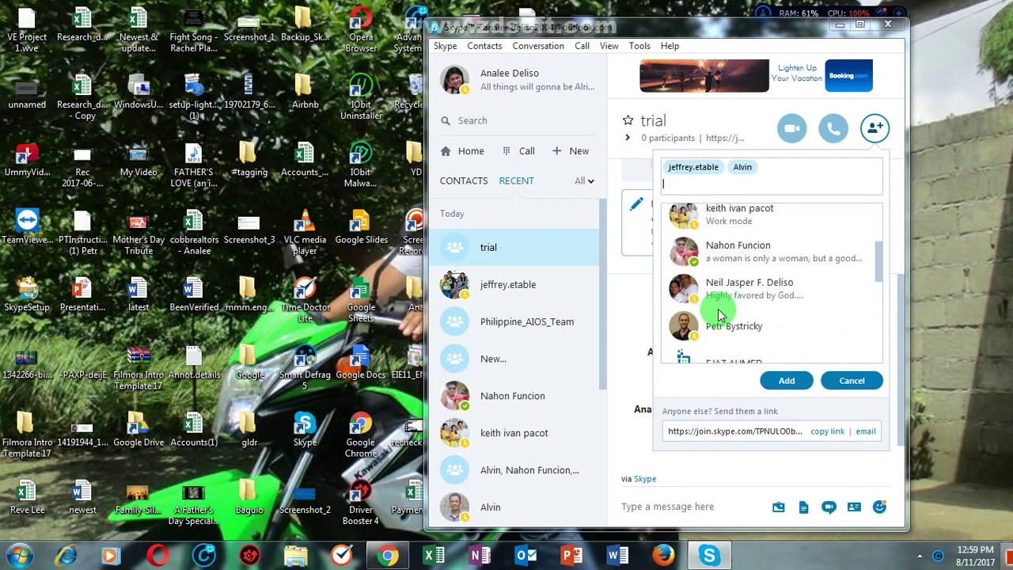
left_click(717, 300)
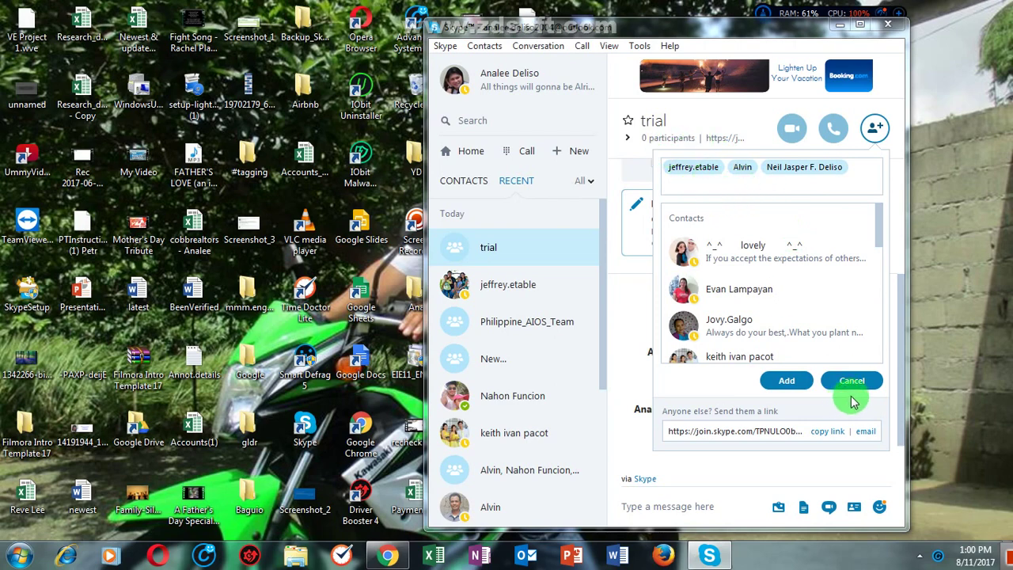
left_click(786, 383)
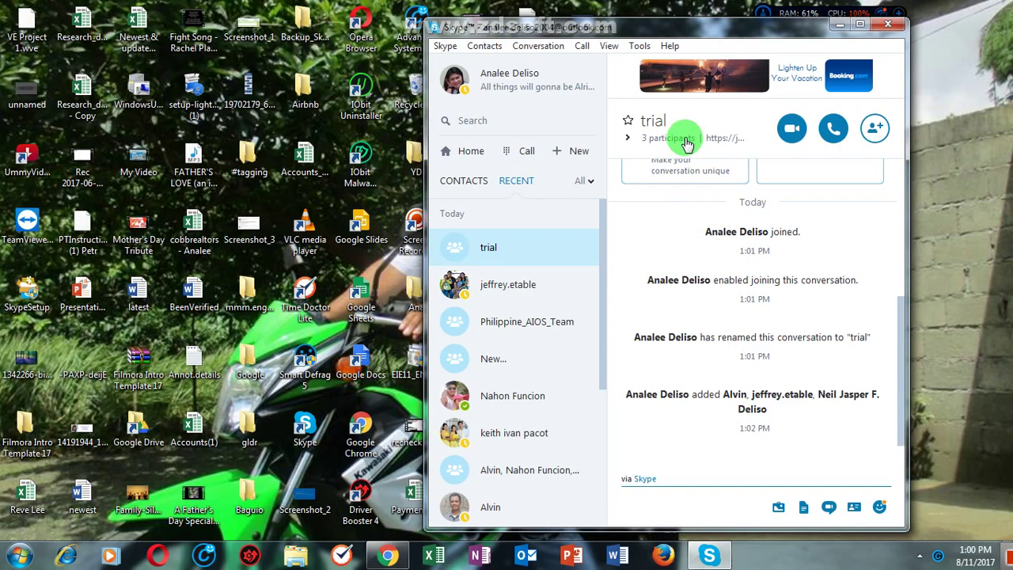
Expand the '3 participants' label to show the trial group's participant chips.
left_click(685, 139)
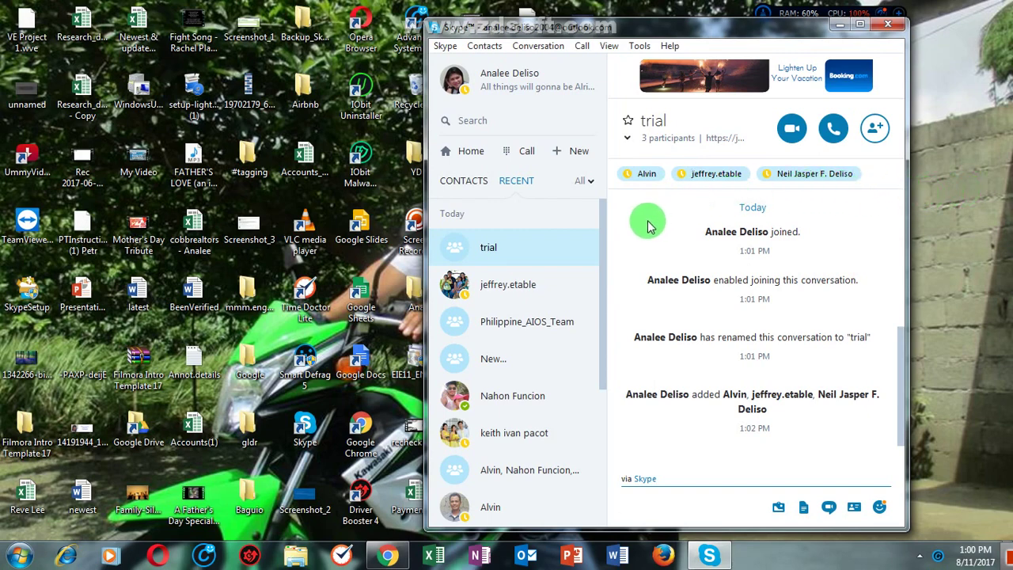
left_click(635, 178)
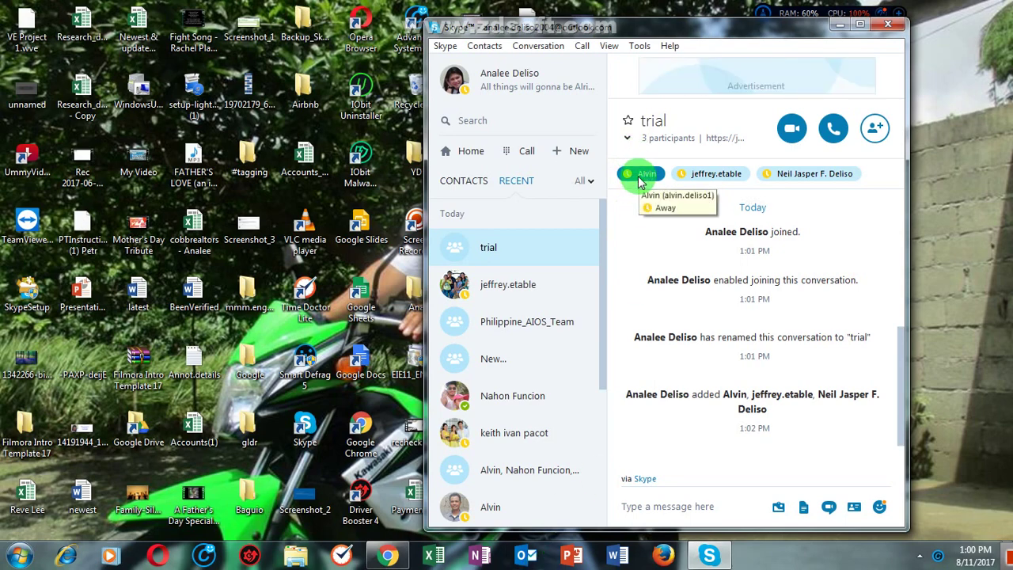
left_click(643, 198)
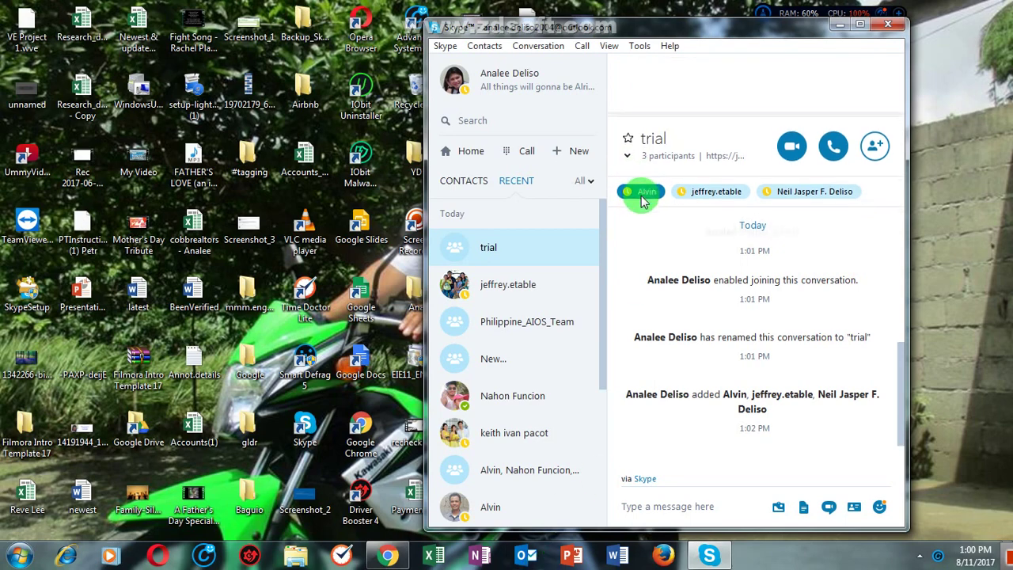
Remove the first participant from the 'trial' group, leaving 2 participants.
right_click(642, 181)
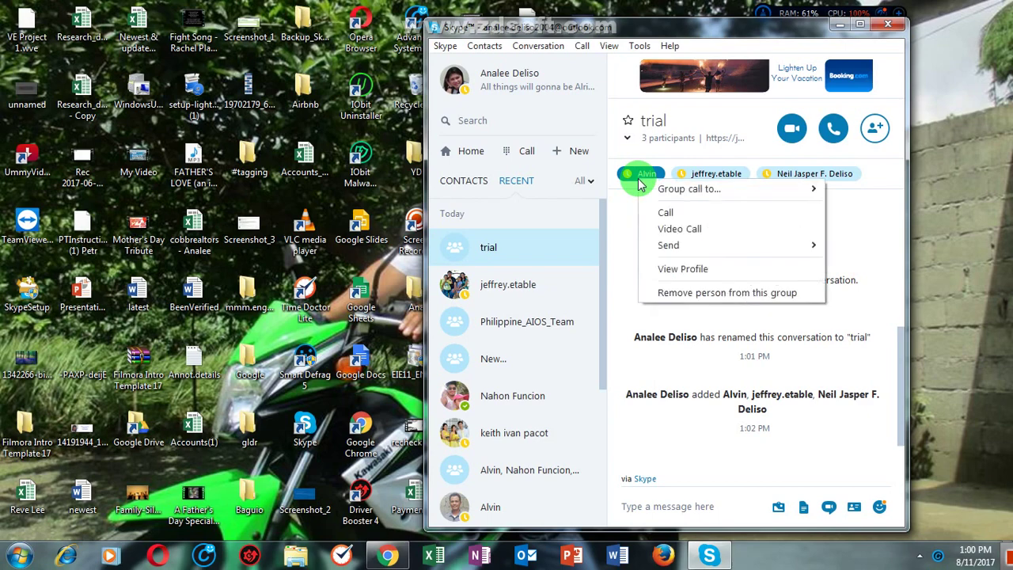
left_click(700, 293)
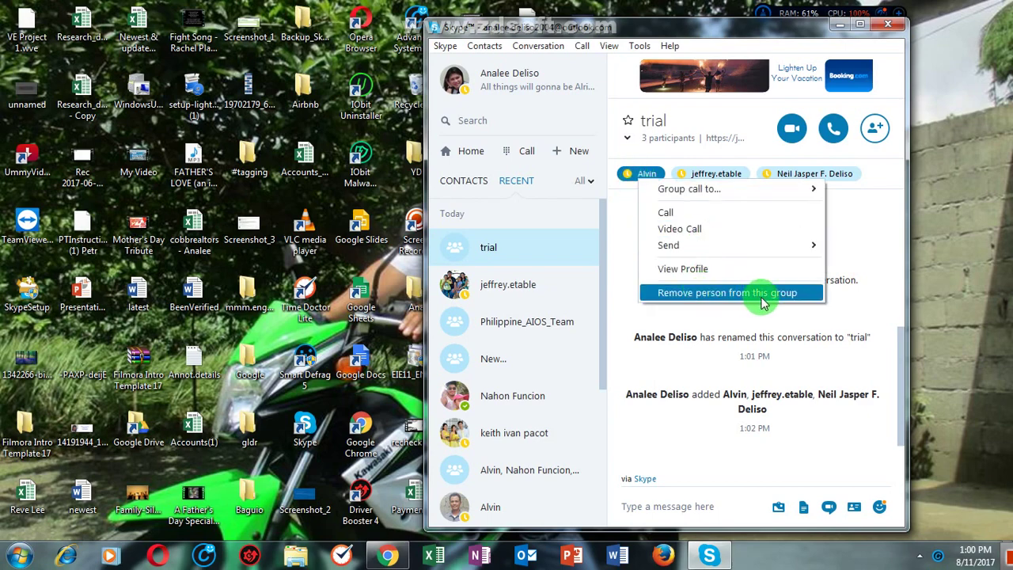
left_click(765, 296)
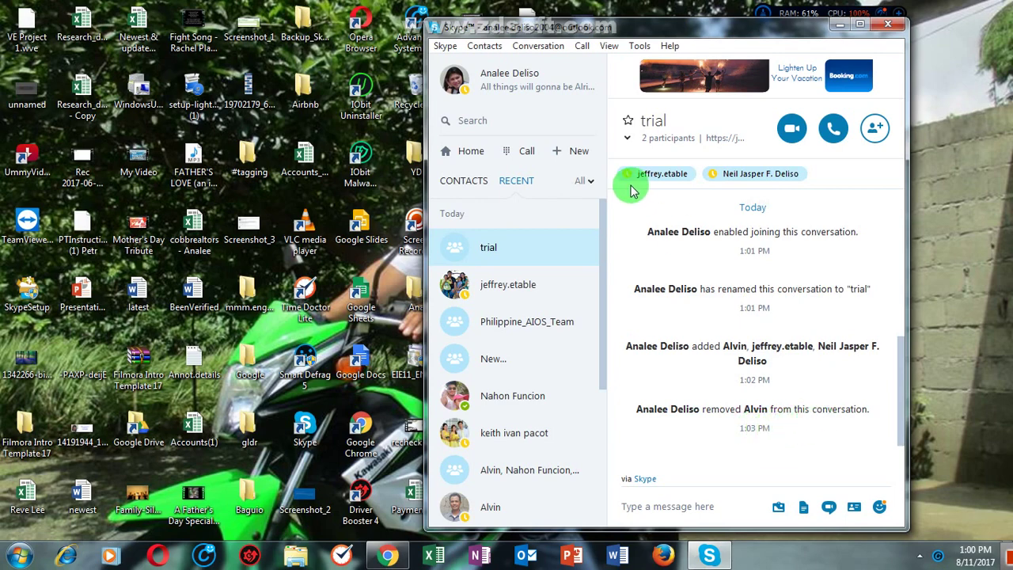
Remove the second participant, leaving 'trial' with 1 participant.
right_click(661, 180)
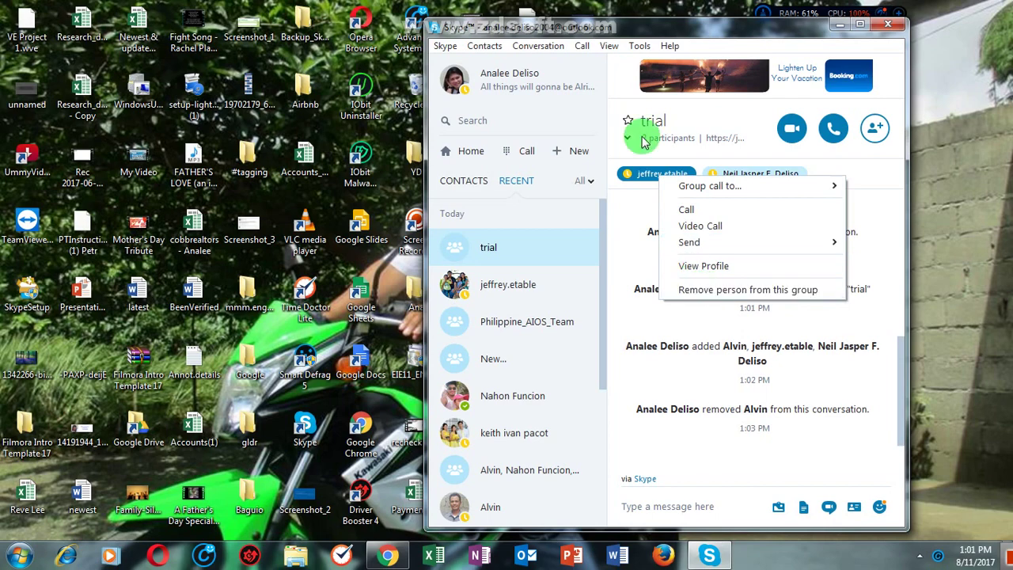
left_click(720, 290)
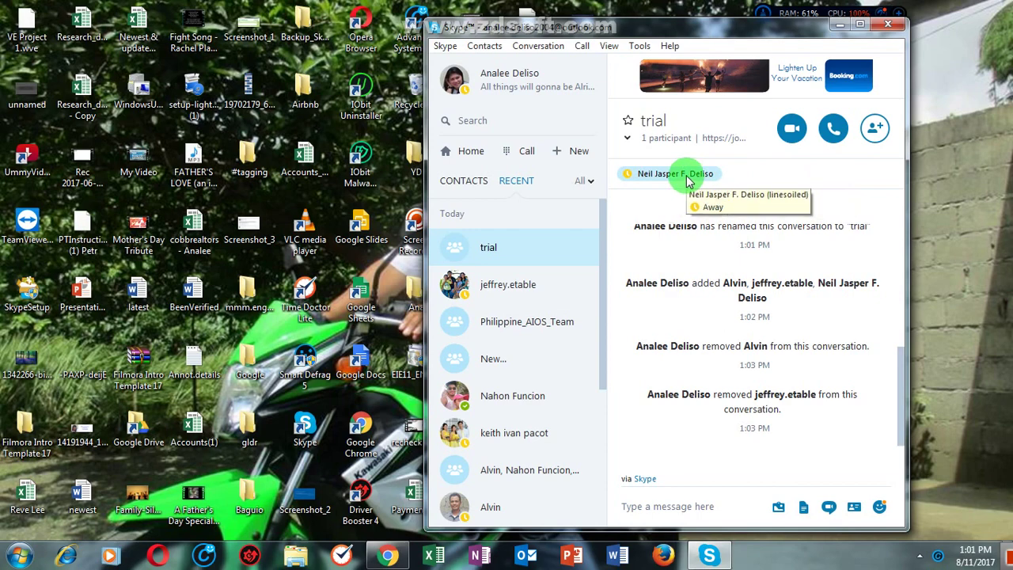
Remove the last remaining participant so 'trial' shows 0 participants.
right_click(683, 180)
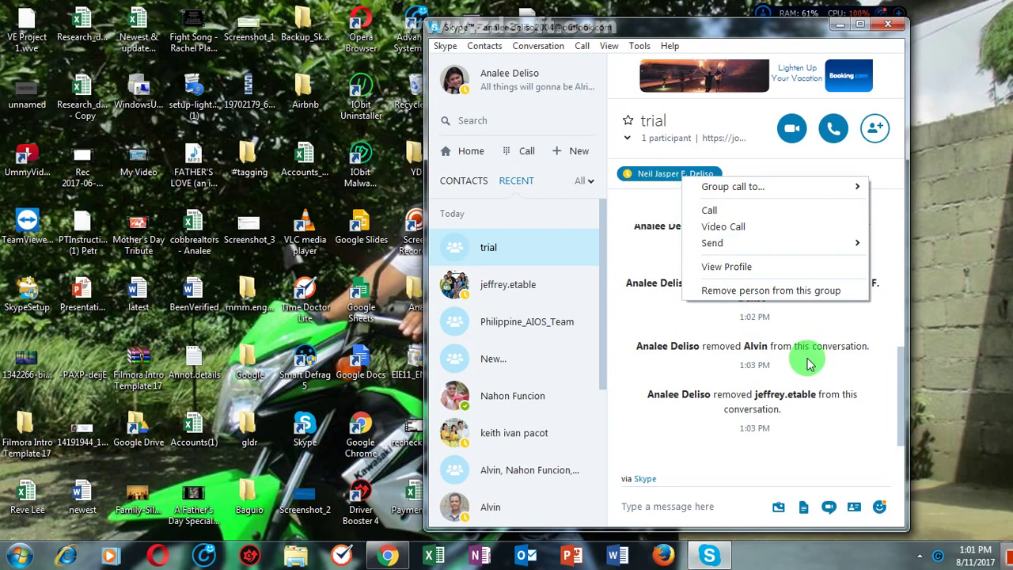
left_click(741, 291)
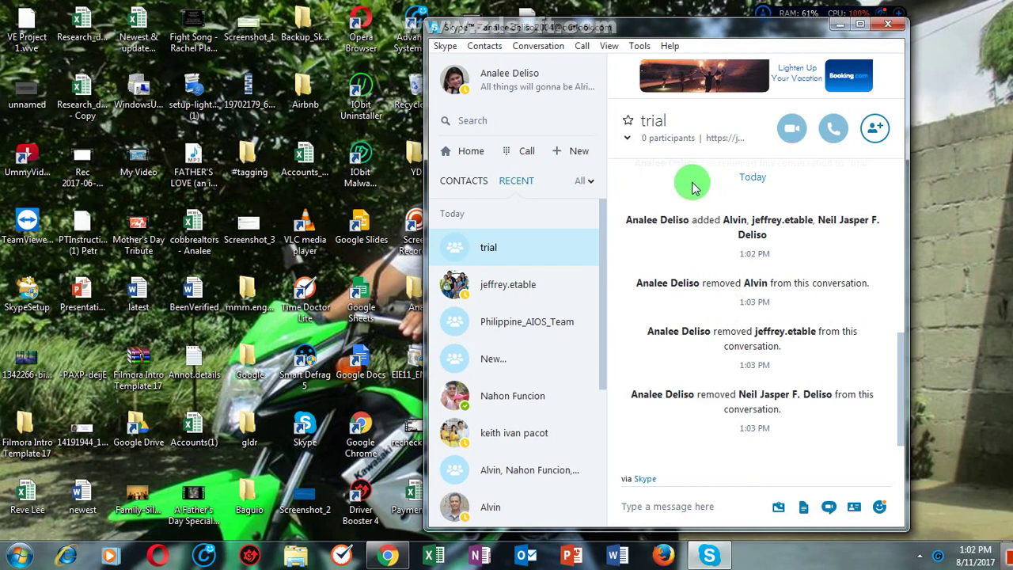
Leave the empty 'trial' conversation and confirm leaving.
right_click(708, 143)
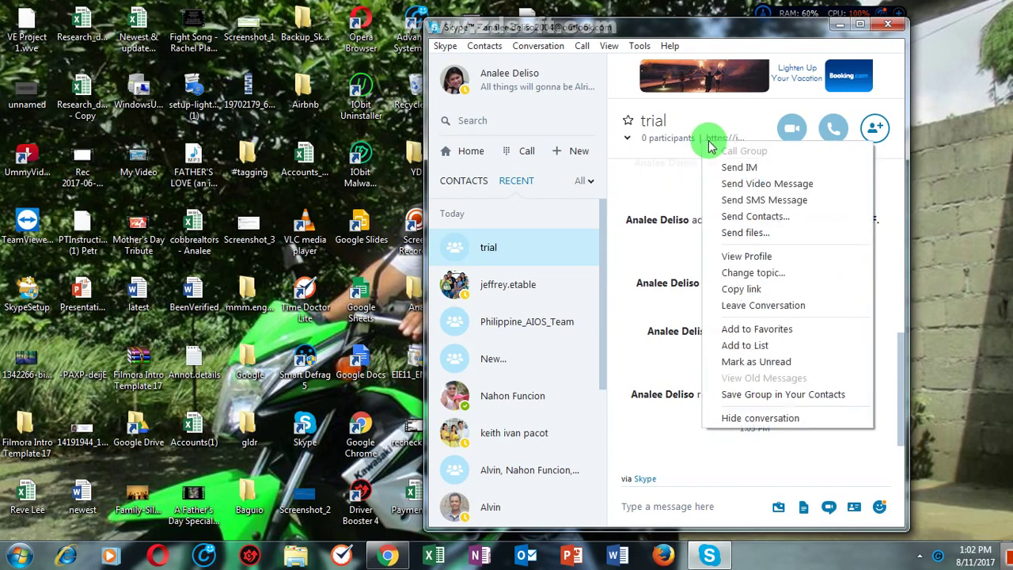
left_click(784, 310)
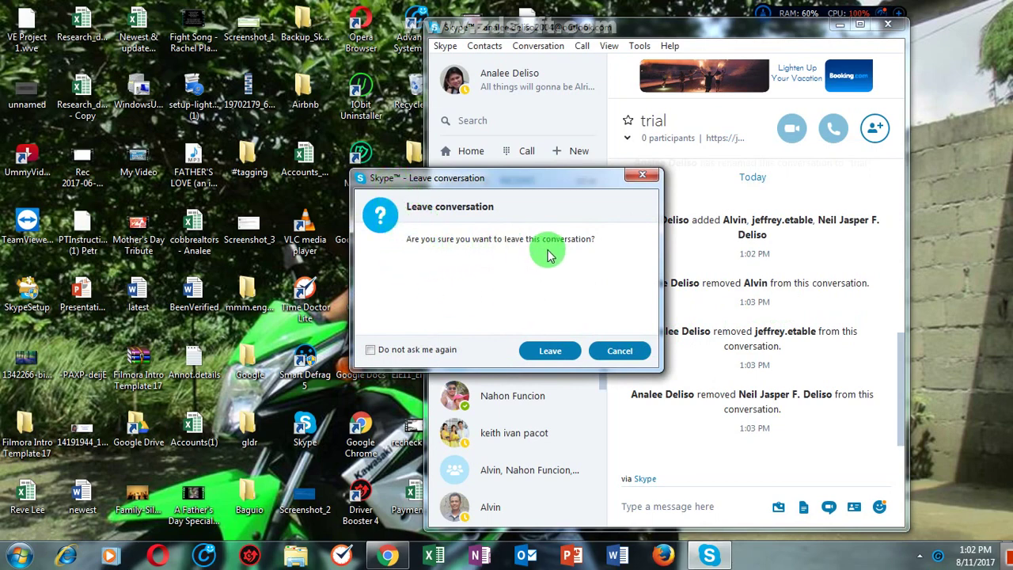
left_click(551, 353)
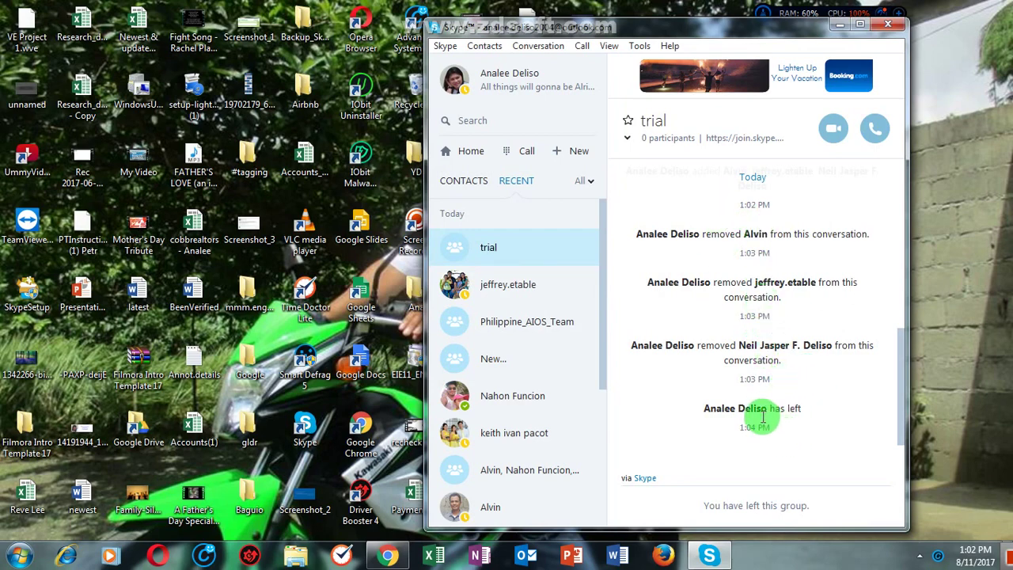
left_click_drag(815, 409, 705, 409)
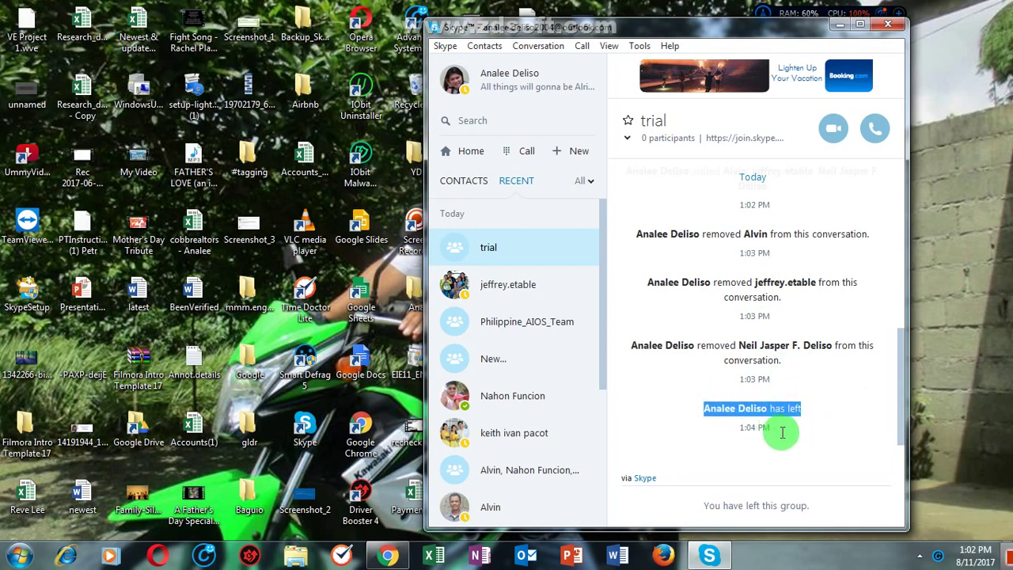
left_click(804, 417)
left_click_drag(808, 417, 706, 410)
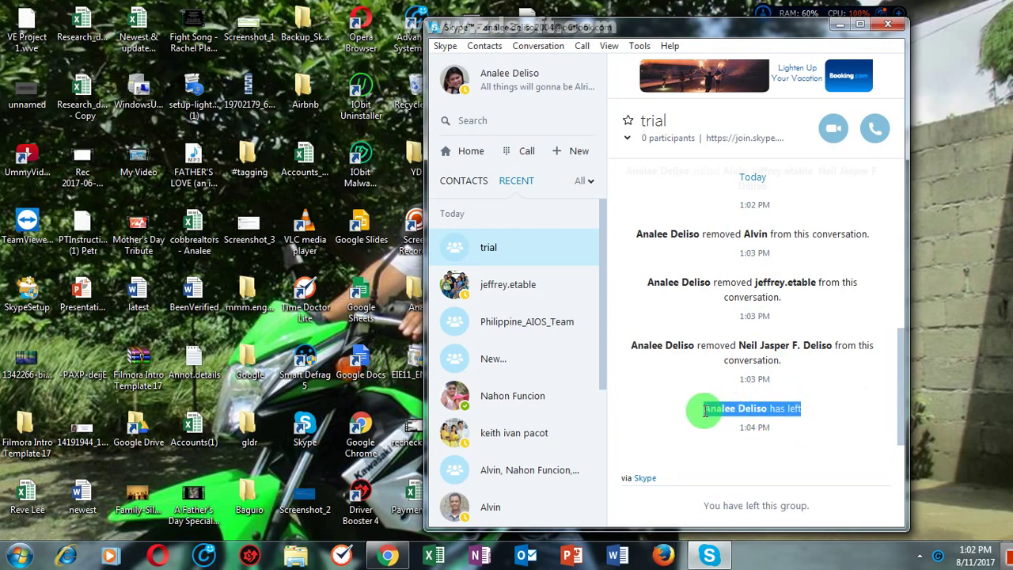
left_click_drag(768, 419, 806, 418)
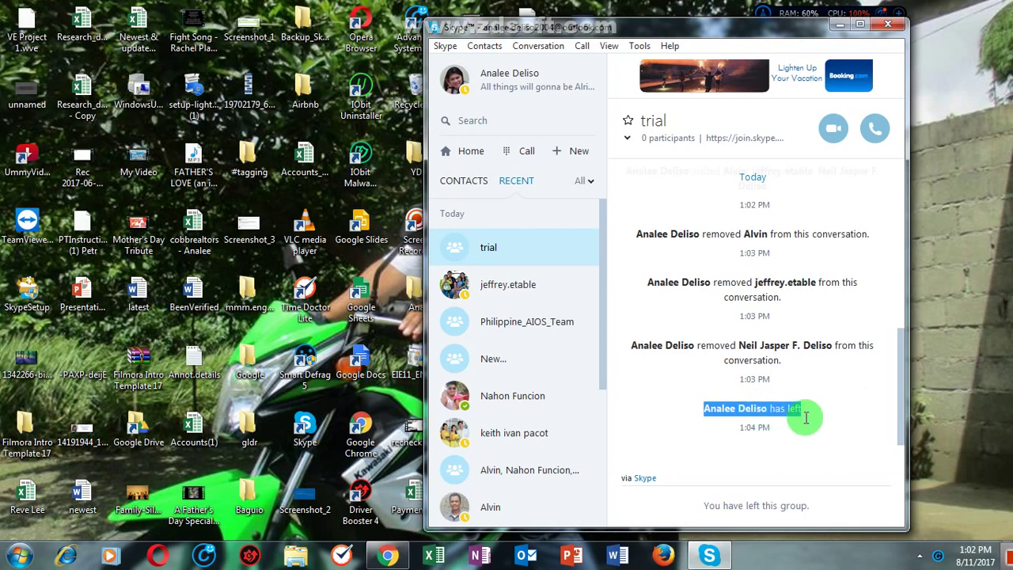